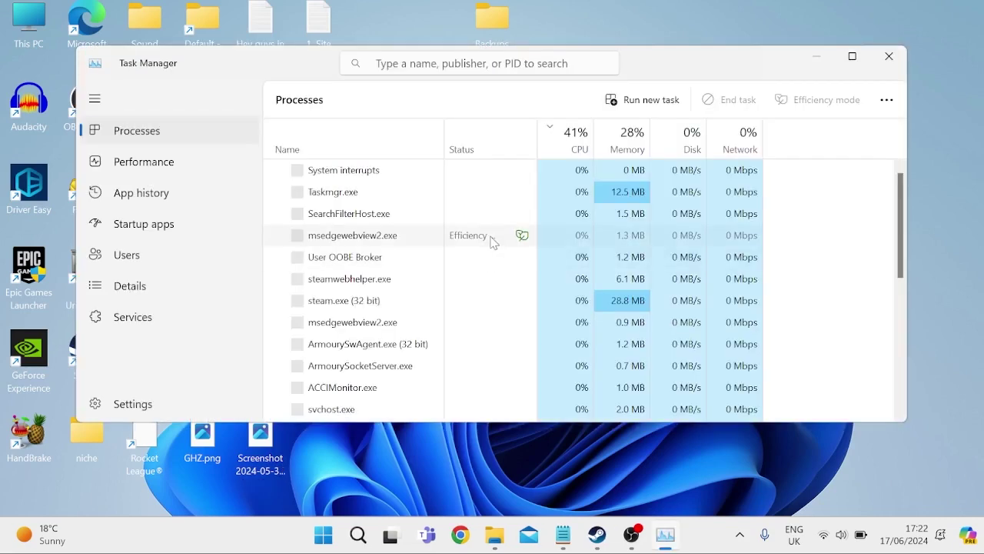
Maximize the Task Manager window so it fills the screen.
drag(235, 57, 236, 8)
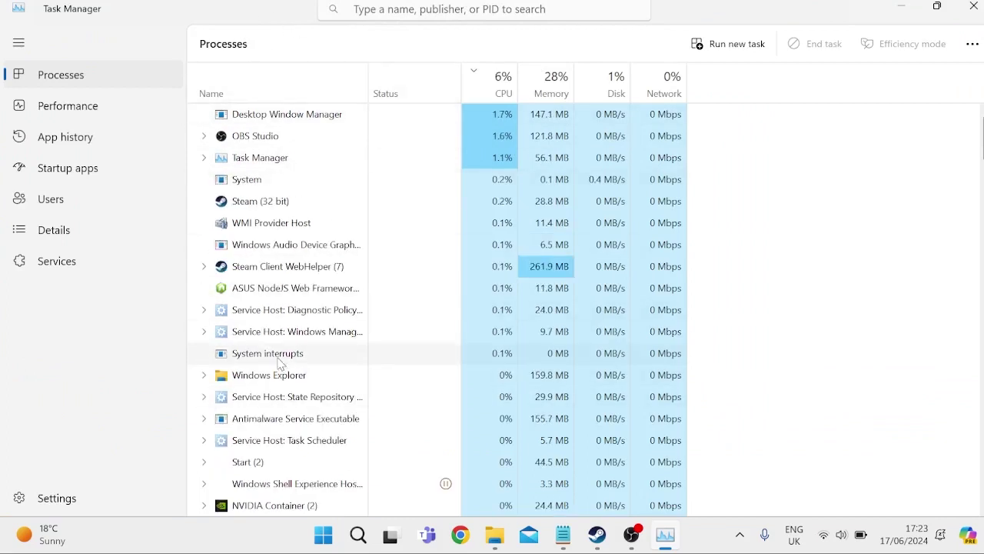
Restart the Windows Explorer process from the Processes list, then close Task Manager.
click(280, 375)
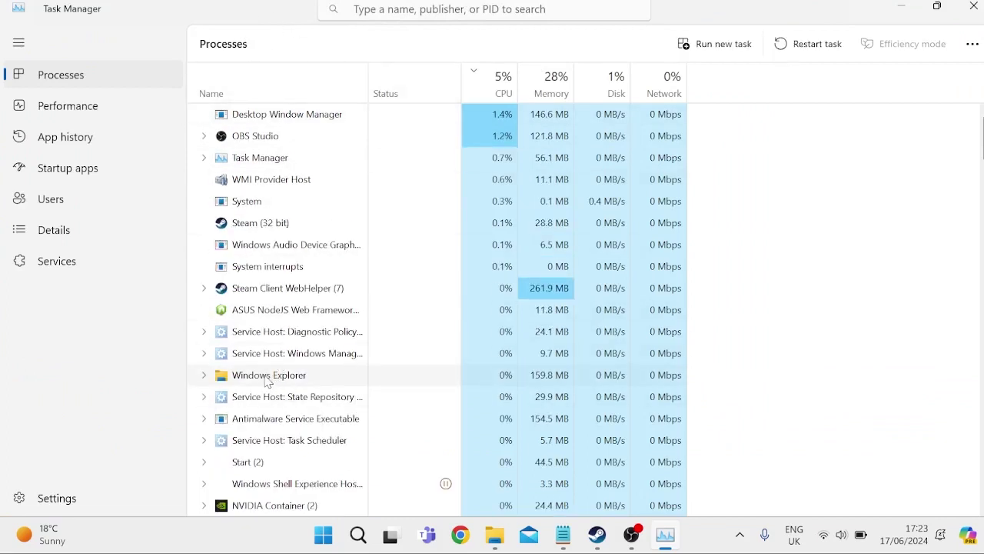
right_click(270, 375)
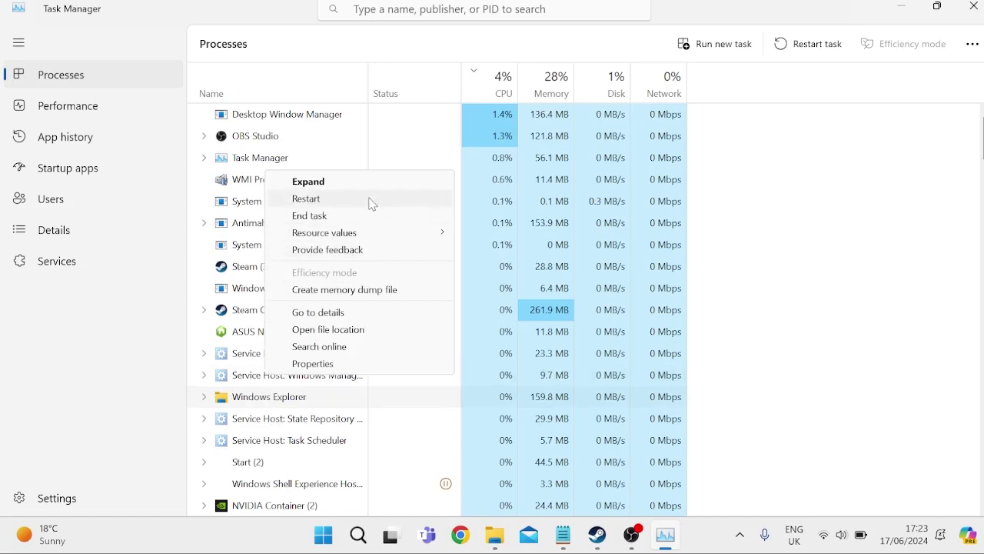
click(854, 185)
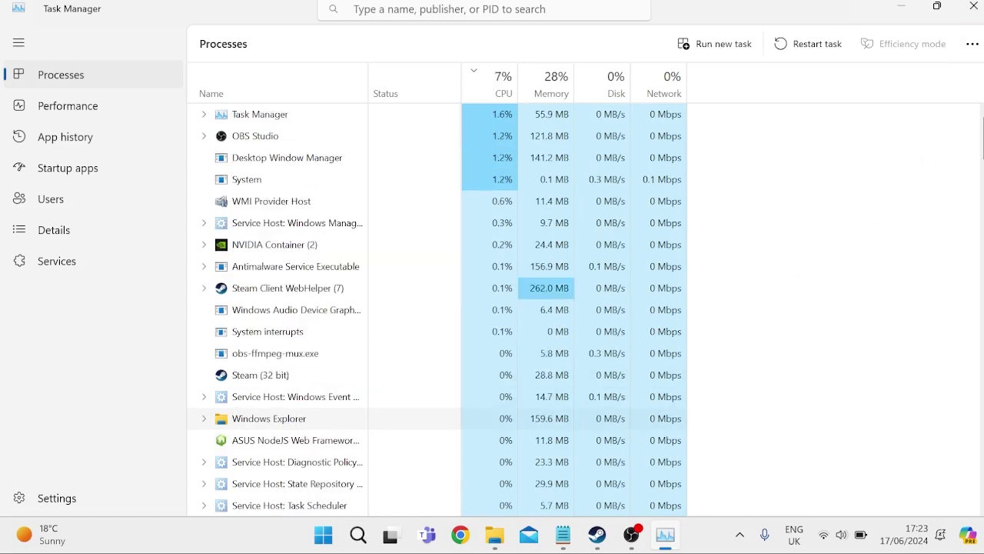
click(971, 7)
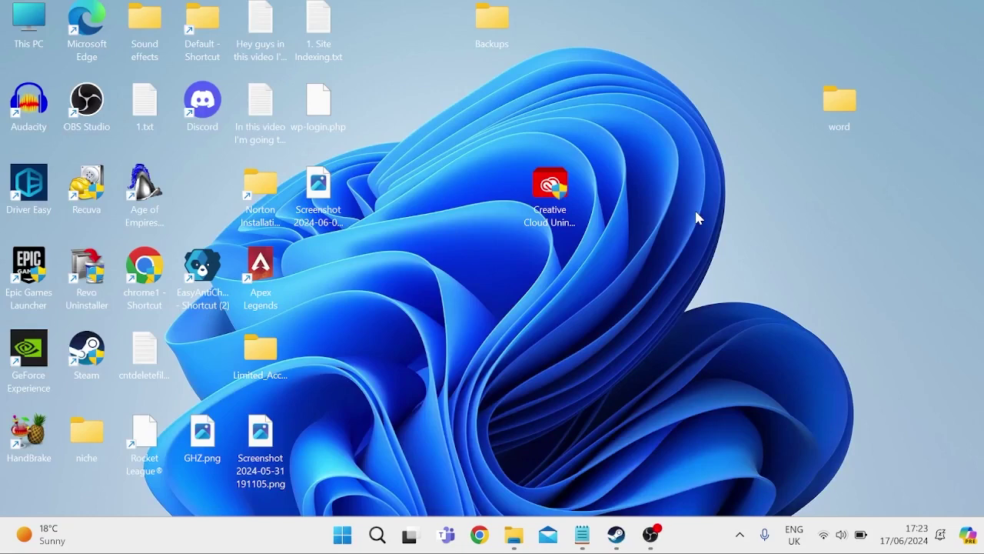
Run a Windows Update check confirming the PC is up to date, then close Settings.
key(super+i)
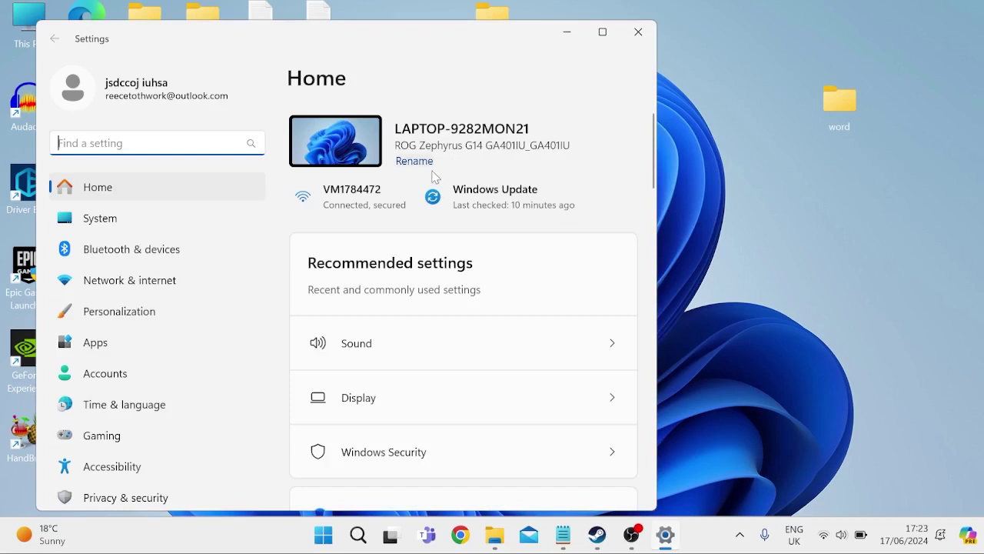
scroll(134, 297, down, 2)
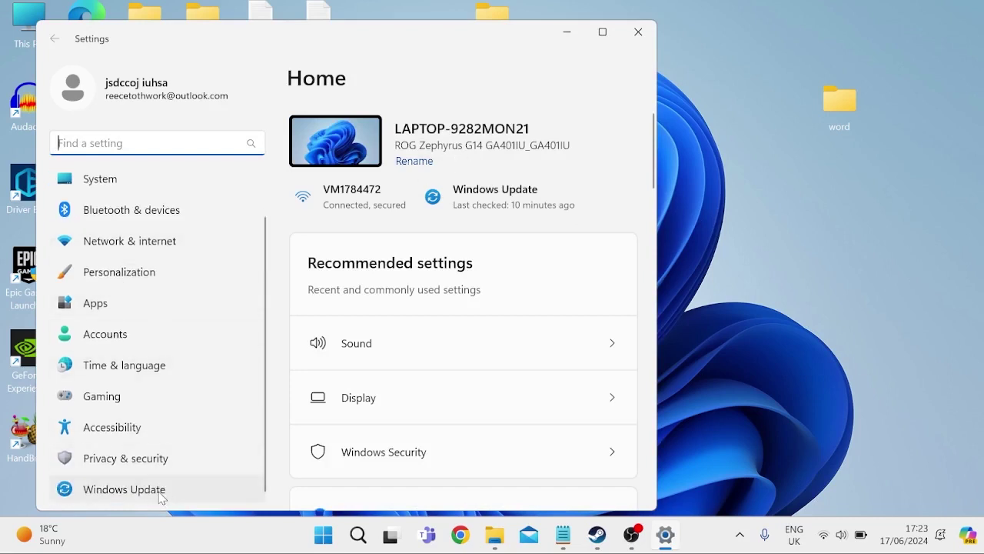
click(123, 489)
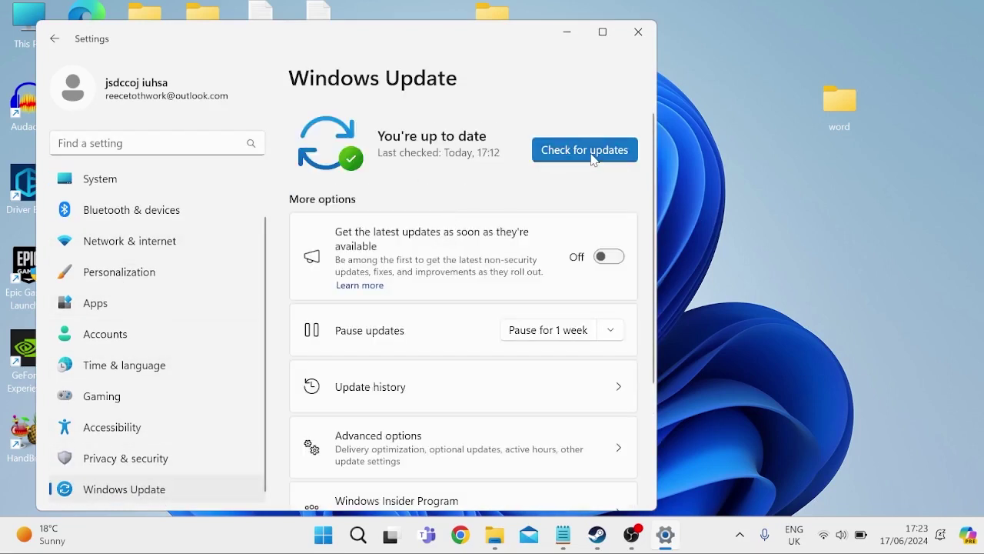
click(592, 158)
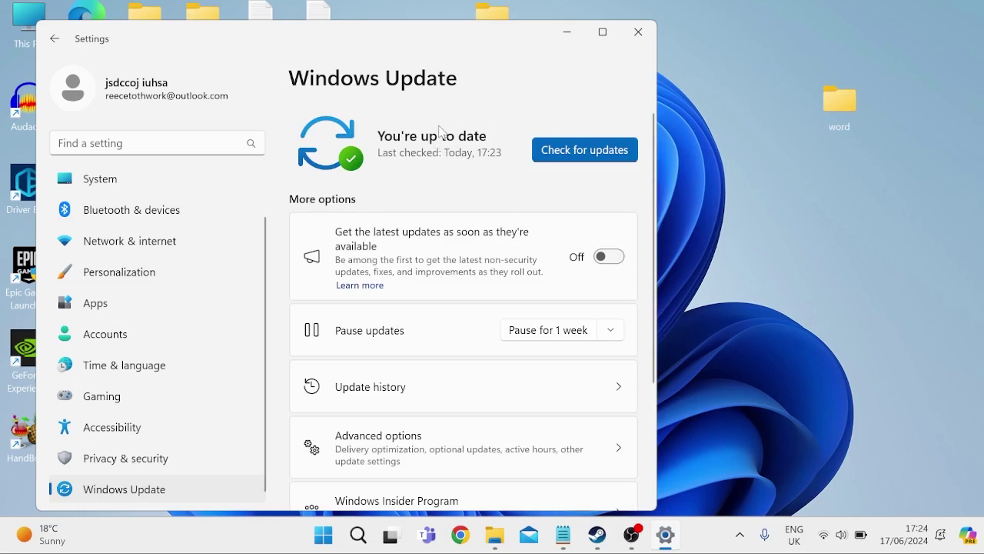
click(638, 32)
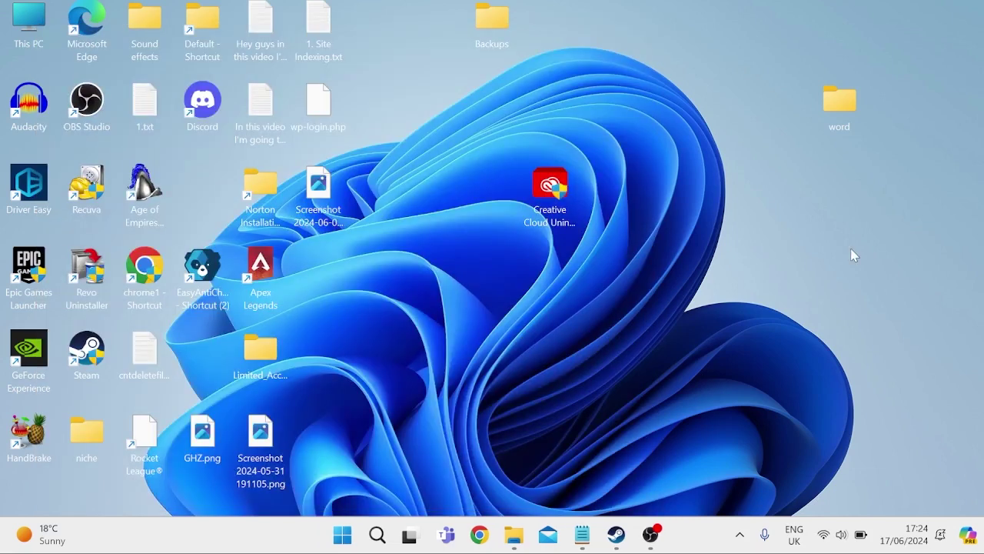
Run the Get-AppxPackage StartMenuExperienceHost re-register command in an admin PowerShell, then close it.
key(super+x)
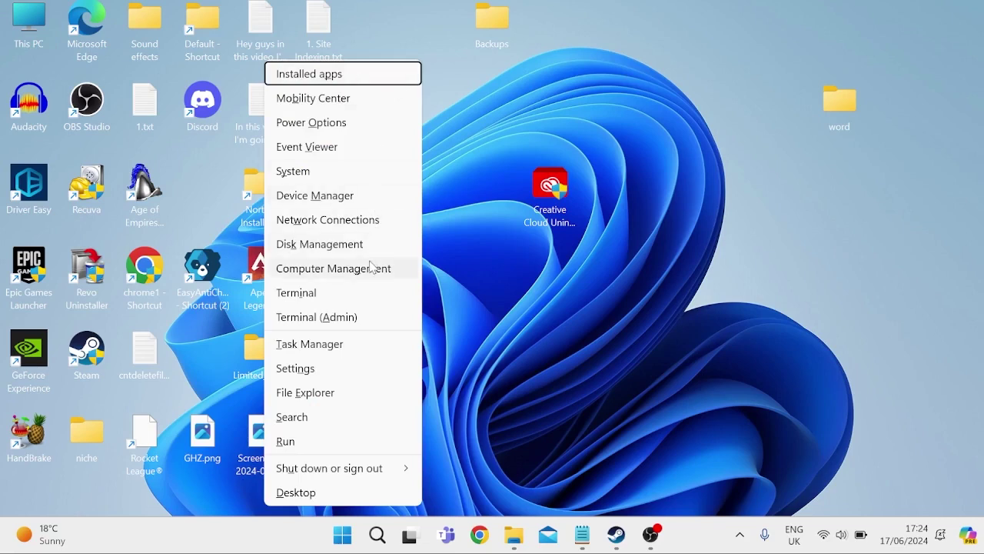
click(319, 321)
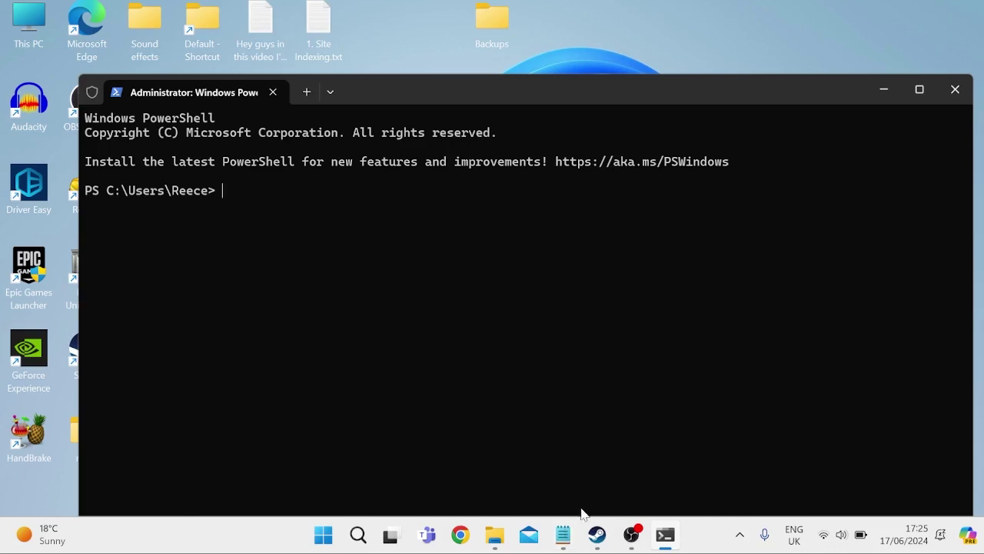
click(564, 534)
key(ctrl+a)
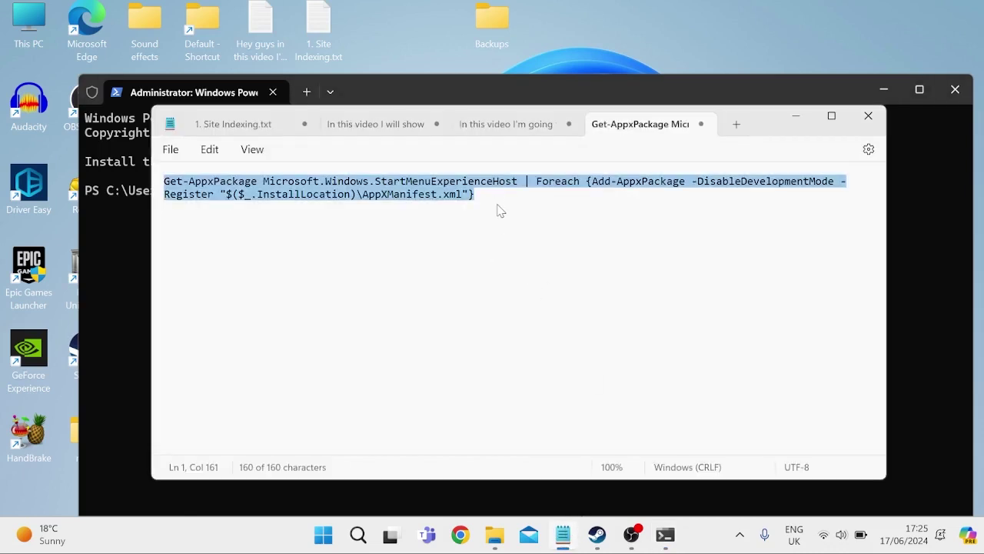
click(506, 92)
key(ctrl+v)
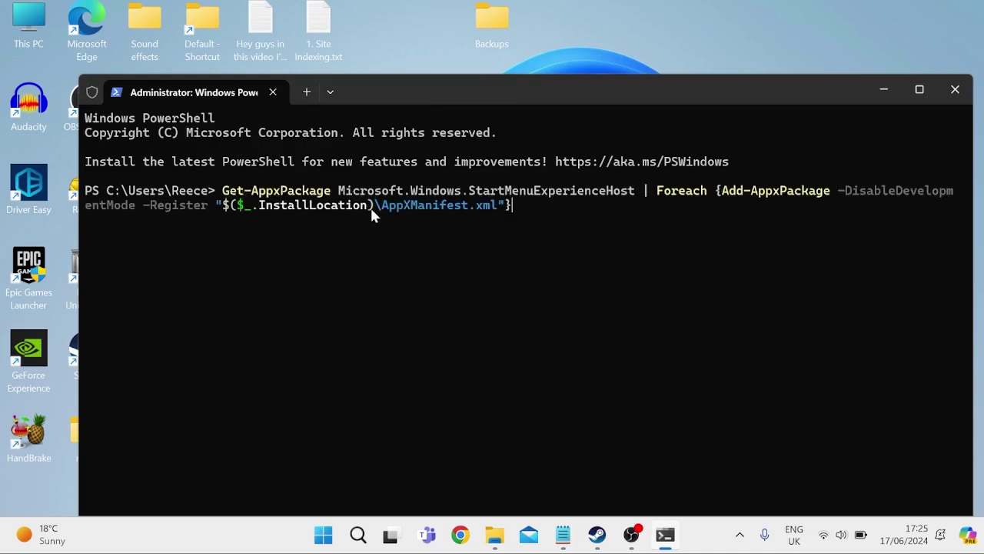
key(Return)
click(957, 92)
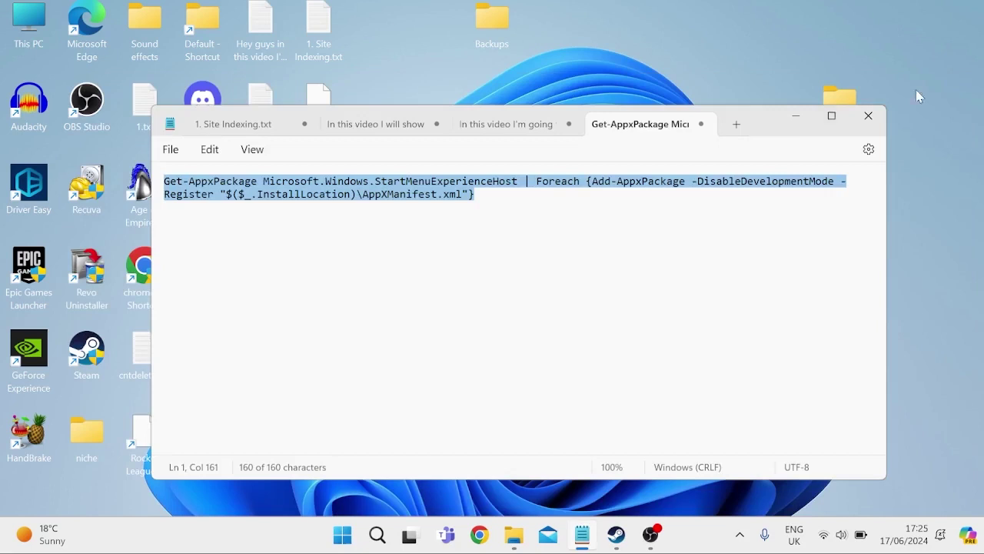
click(799, 118)
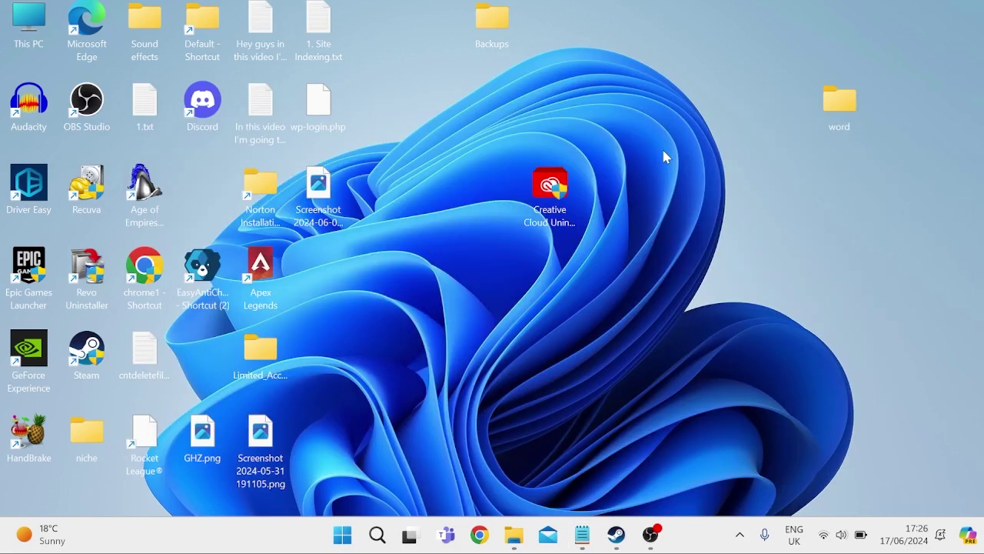
Run 'cmd' from the Run dialog to open an administrator Command Prompt.
key(super+x)
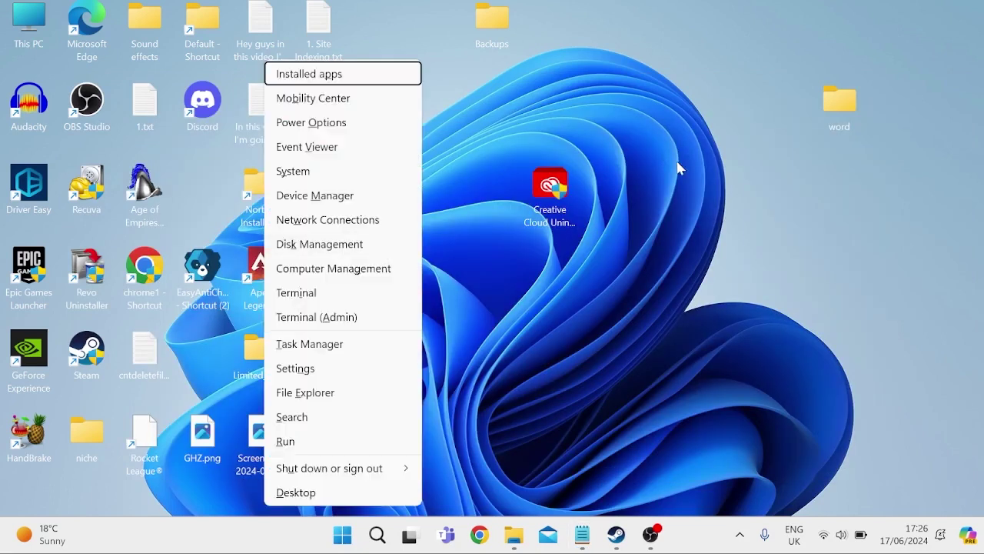
click(370, 443)
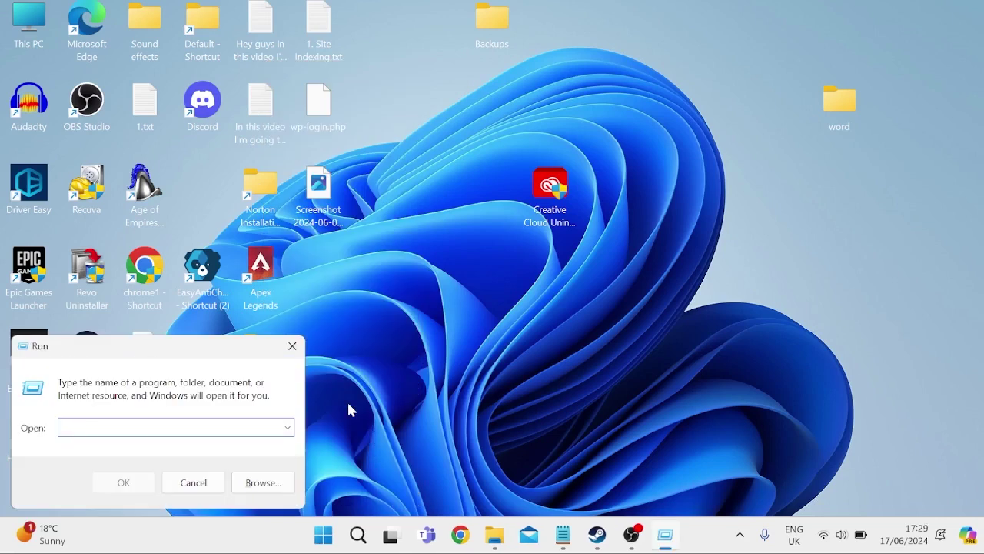
text(cmd)
key(ctrl+shift+Return)
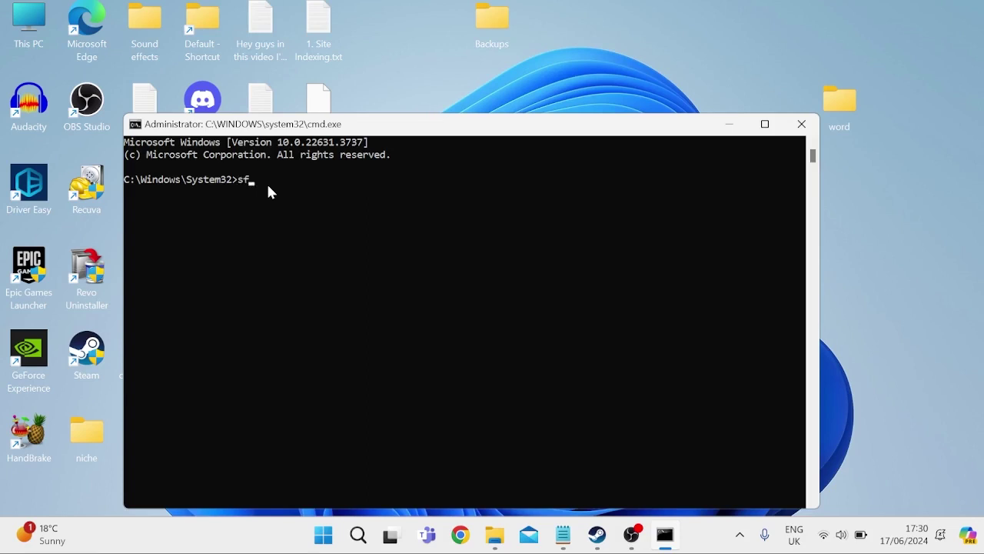
Run sfc /scannow, then copy the DISM RestoreHealth command line from Notepad.
text(nnow)
key(Return)
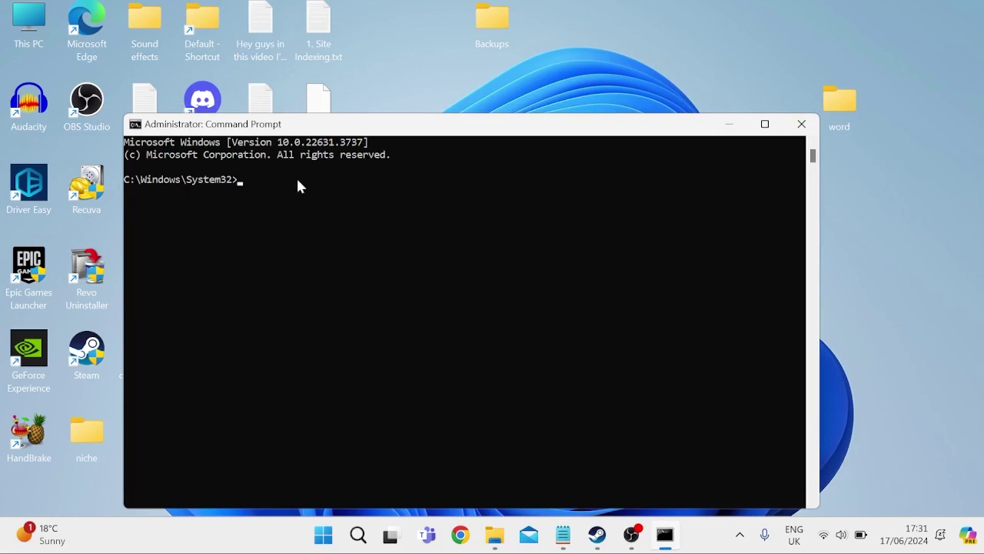
click(563, 535)
triple_click(389, 188)
right_click(389, 191)
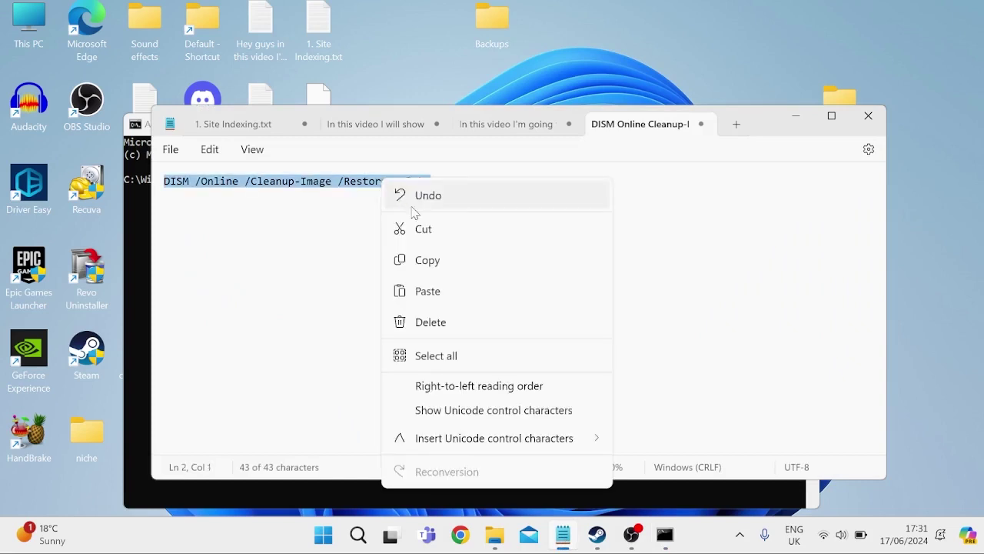
click(431, 260)
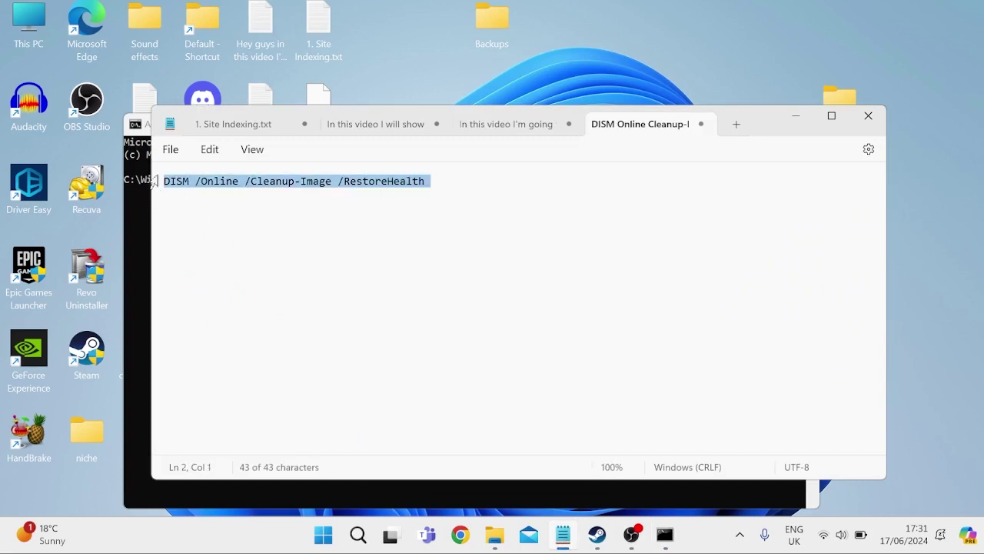
Paste and run DISM /Online /Cleanup-Image /RestoreHealth, then close Command Prompt.
click(146, 177)
click(337, 180)
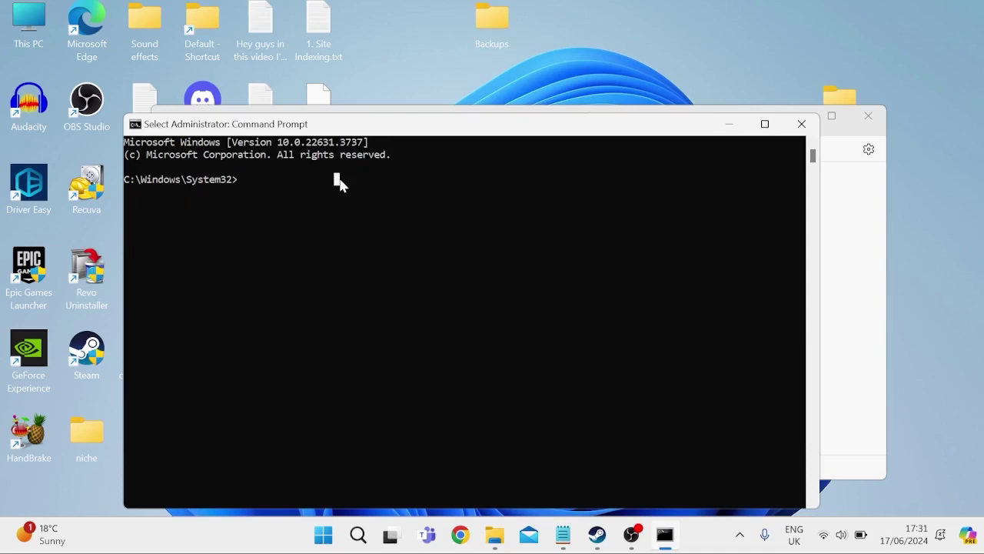
right_click(340, 183)
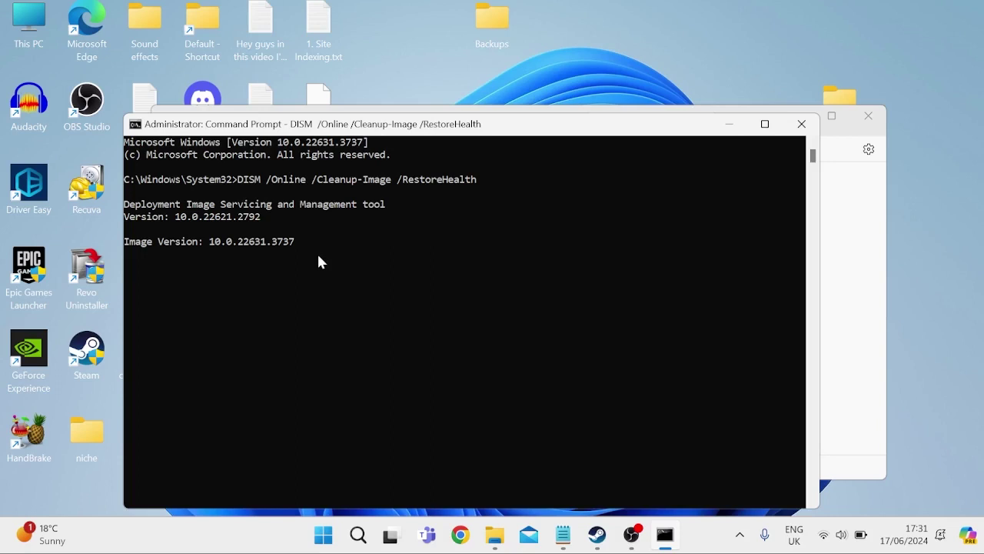
click(393, 242)
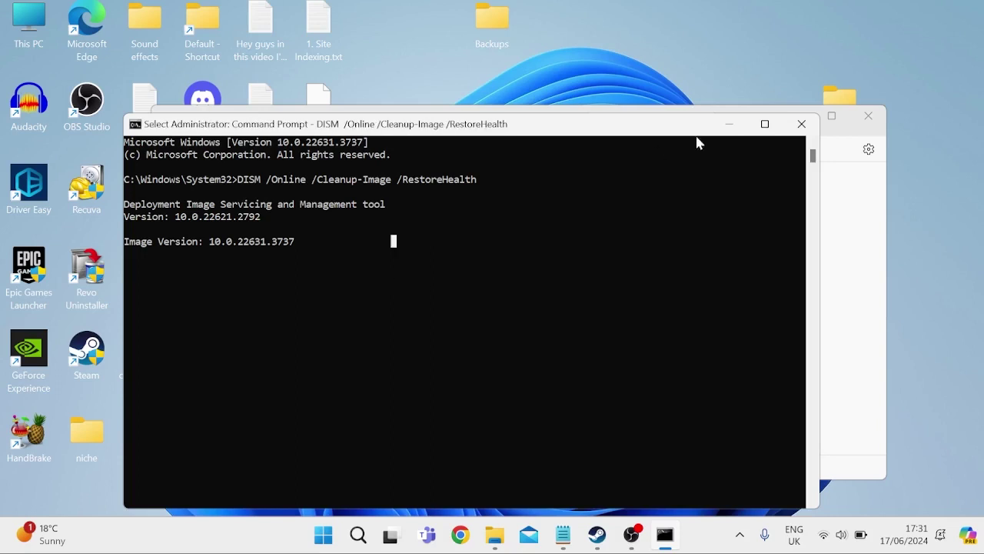
click(802, 124)
click(797, 115)
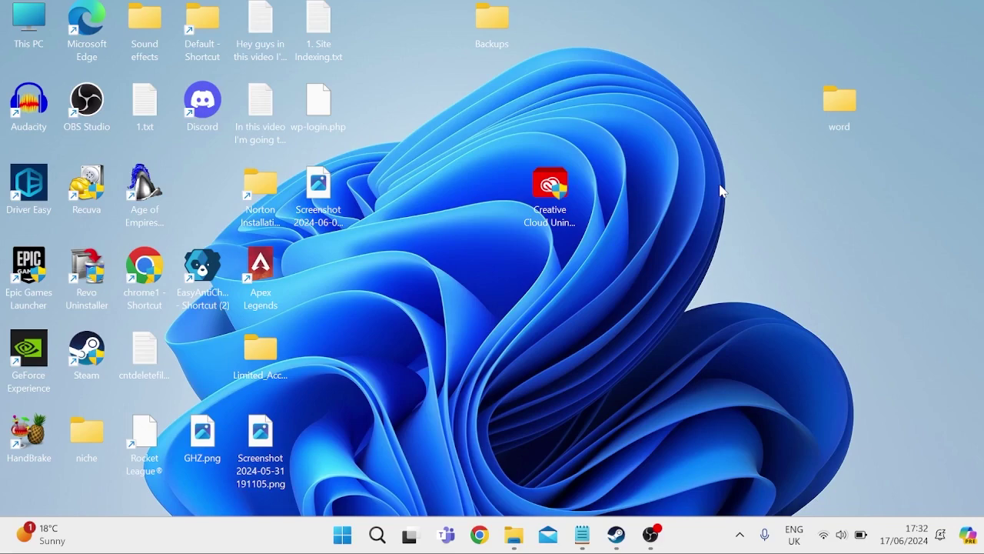
Create a Task Manager task 'control /name microsoft.indexingoptions' with administrative privileges.
key(ctrl+shift+Escape)
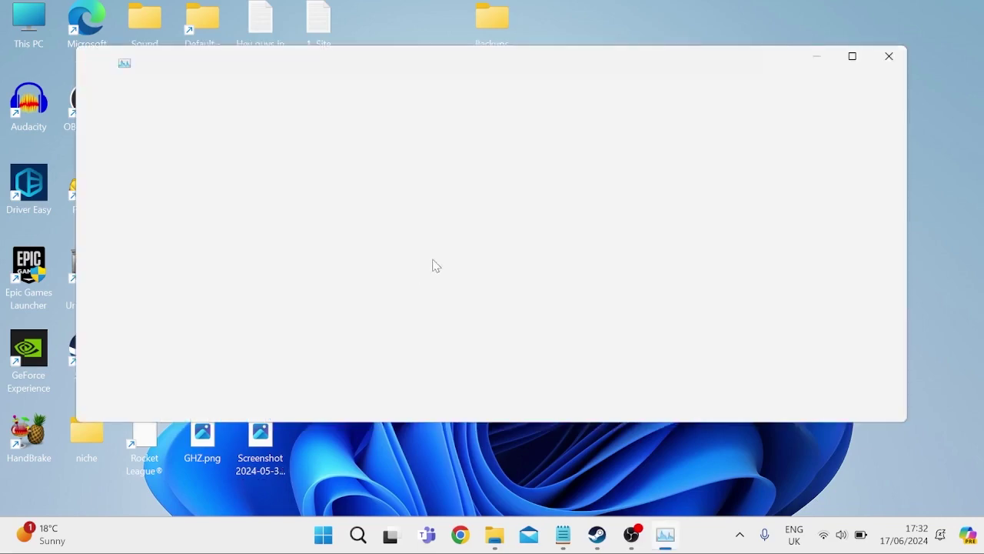
key(super+Up)
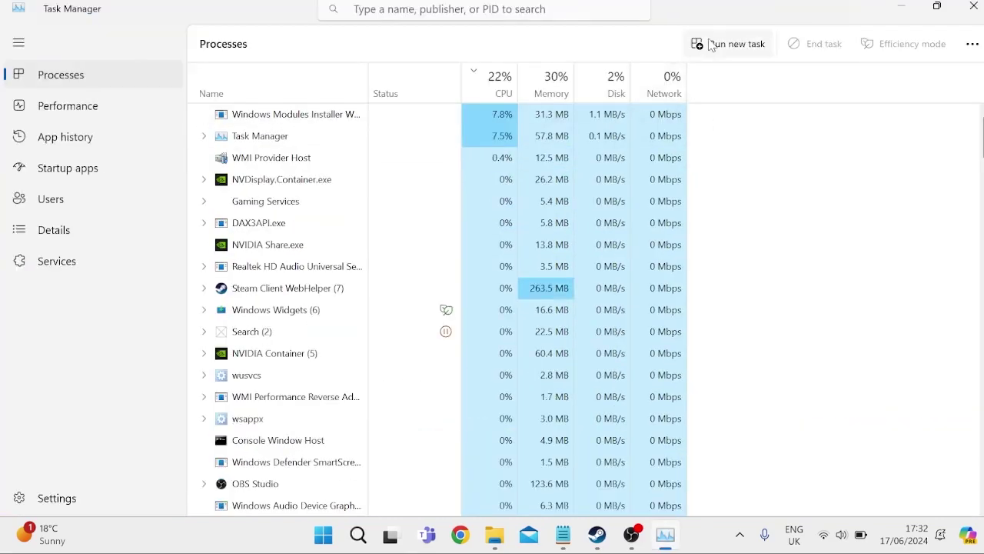
click(736, 46)
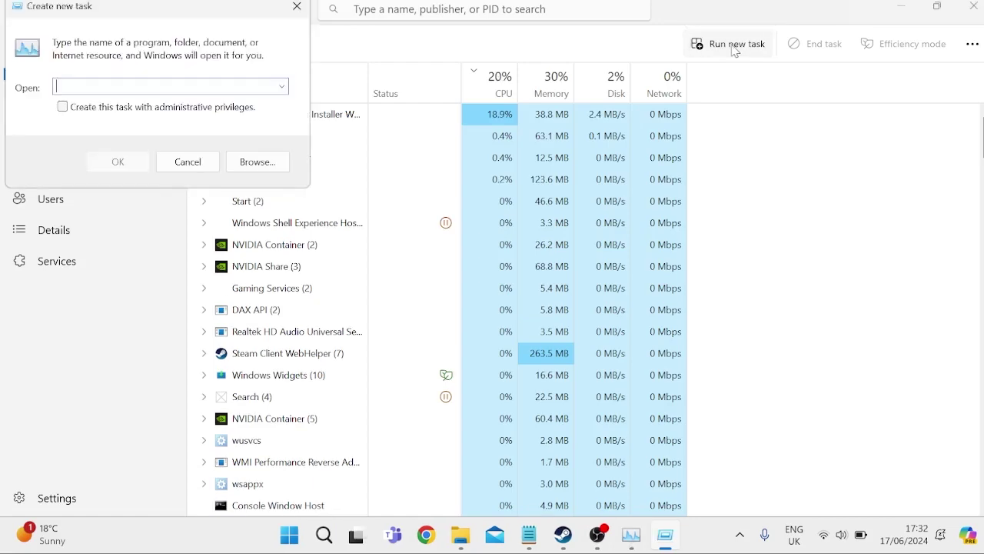
text(cont)
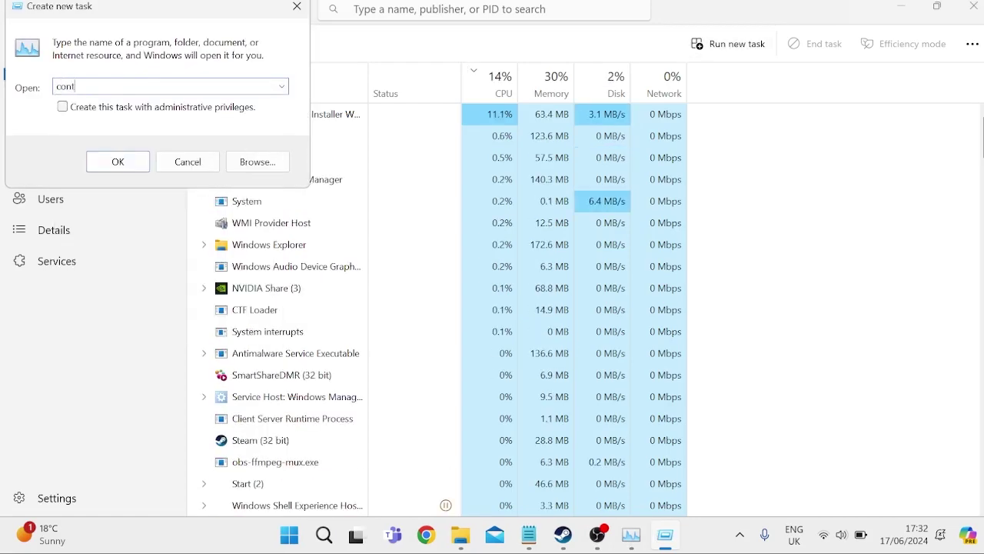
text(rol /nam)
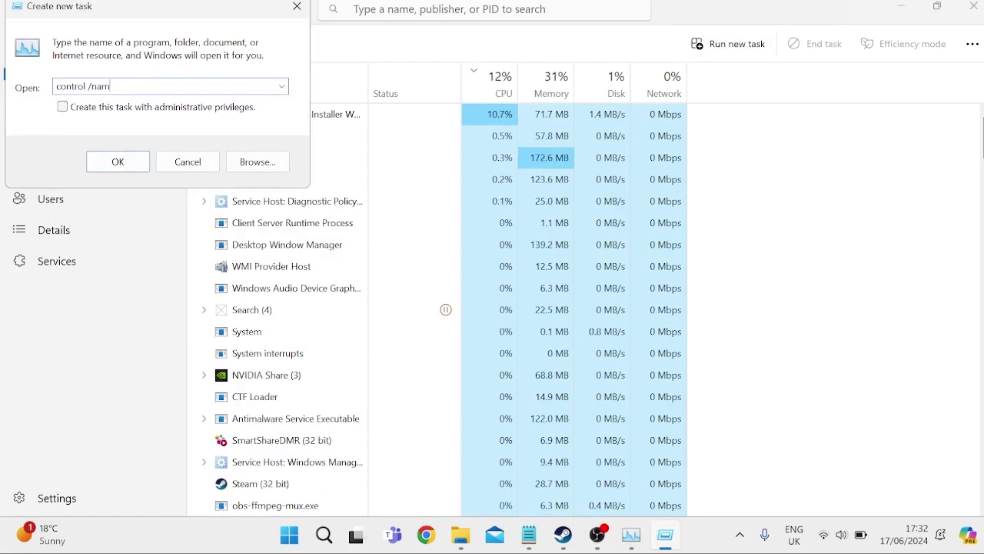
text(e microsoft.ind)
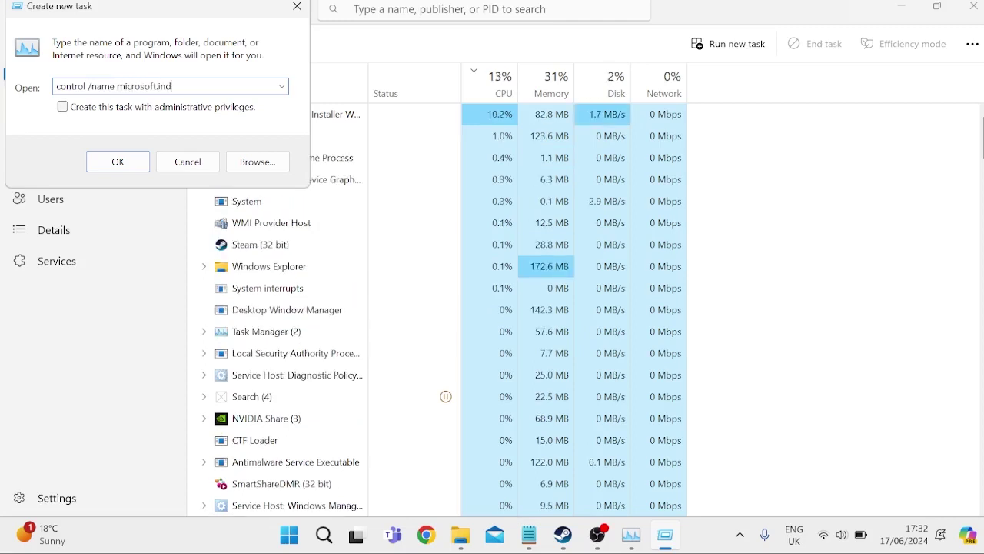
text(exingoptions)
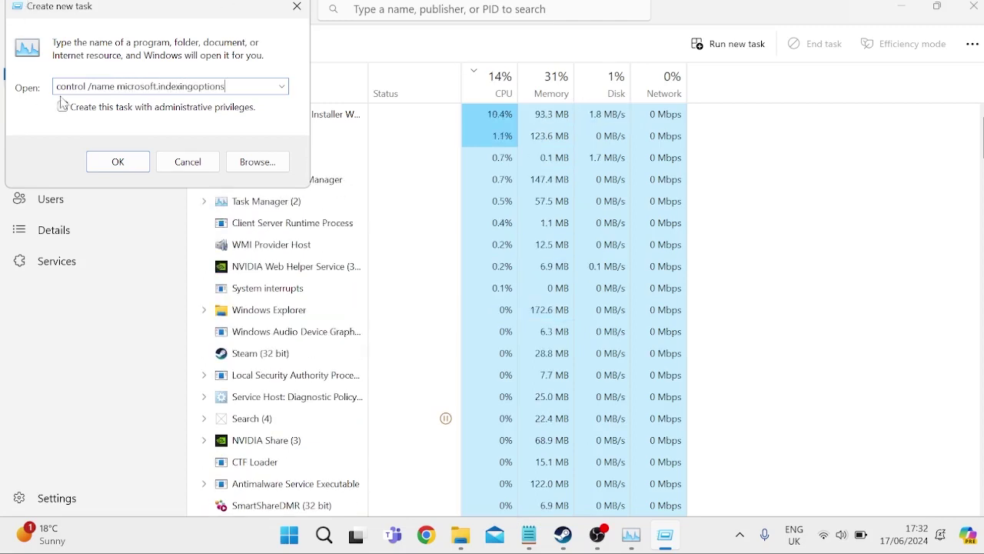
click(62, 107)
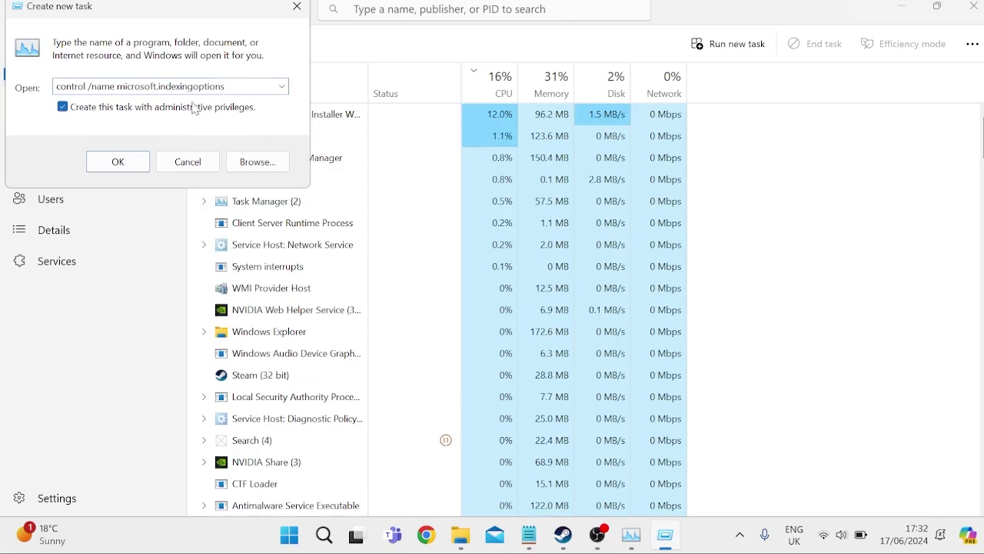
Launch Indexing Options and stop indexing Internet Explorer History and Microsoft Outlook.
click(125, 163)
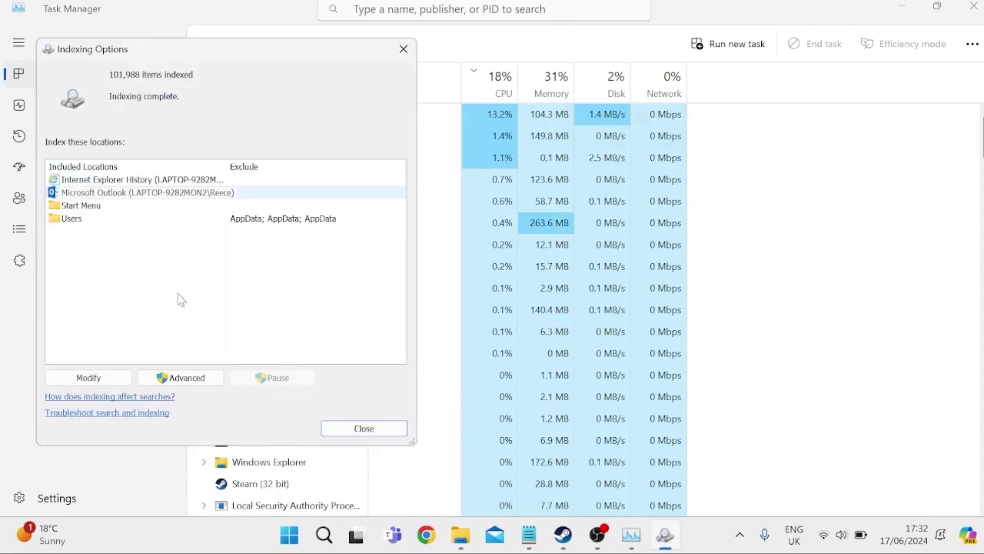
click(89, 377)
click(368, 89)
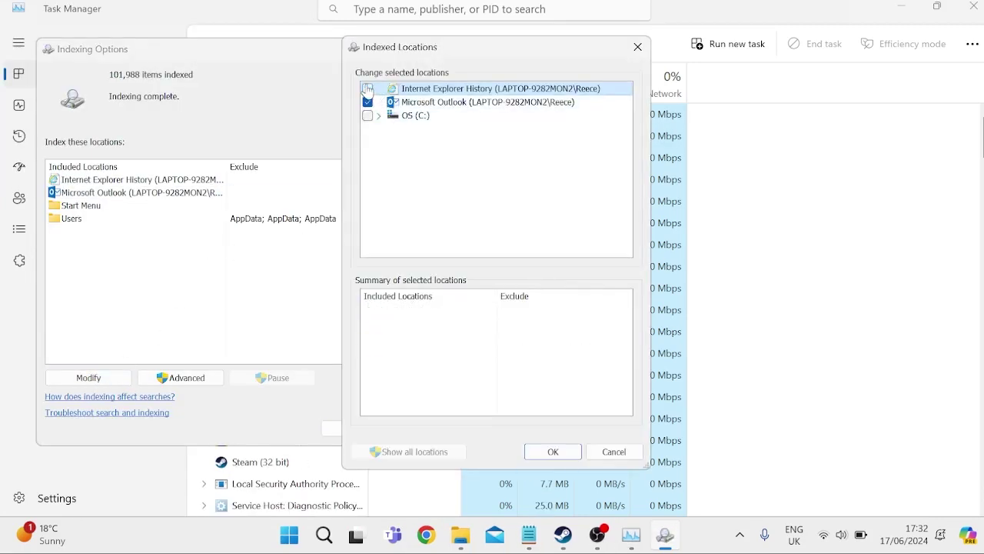
click(367, 101)
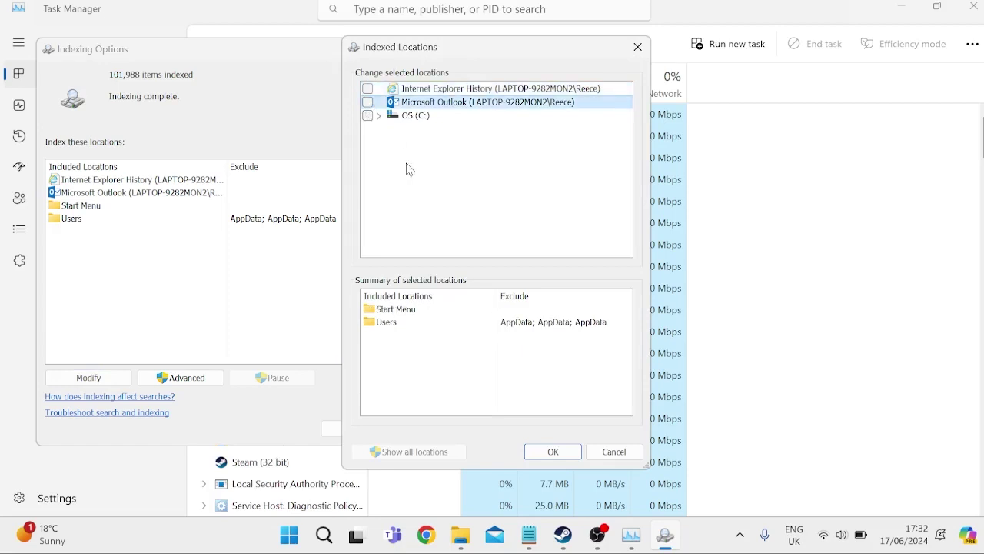
click(538, 452)
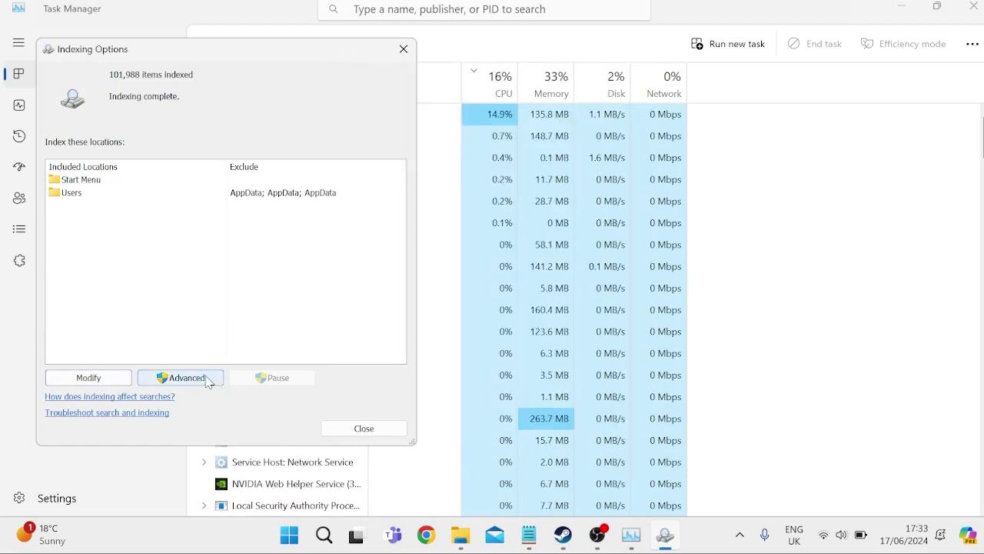
Rebuild the search index from Advanced settings, then close Indexing Options.
click(182, 378)
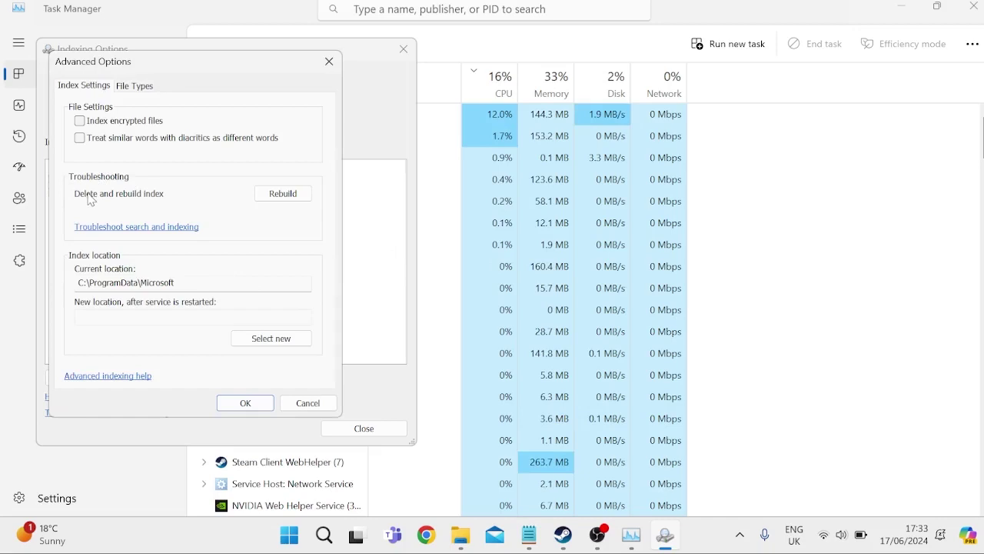
click(269, 196)
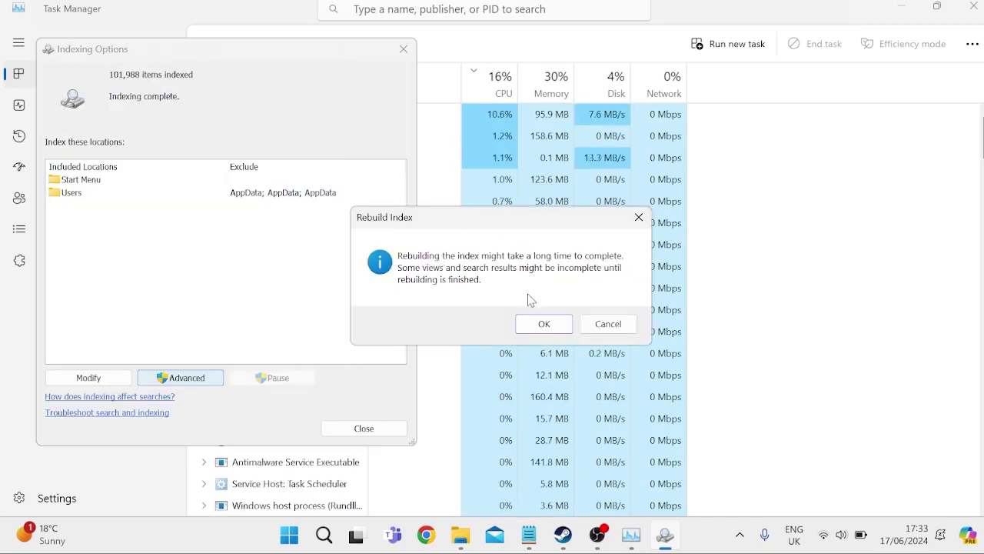
click(535, 331)
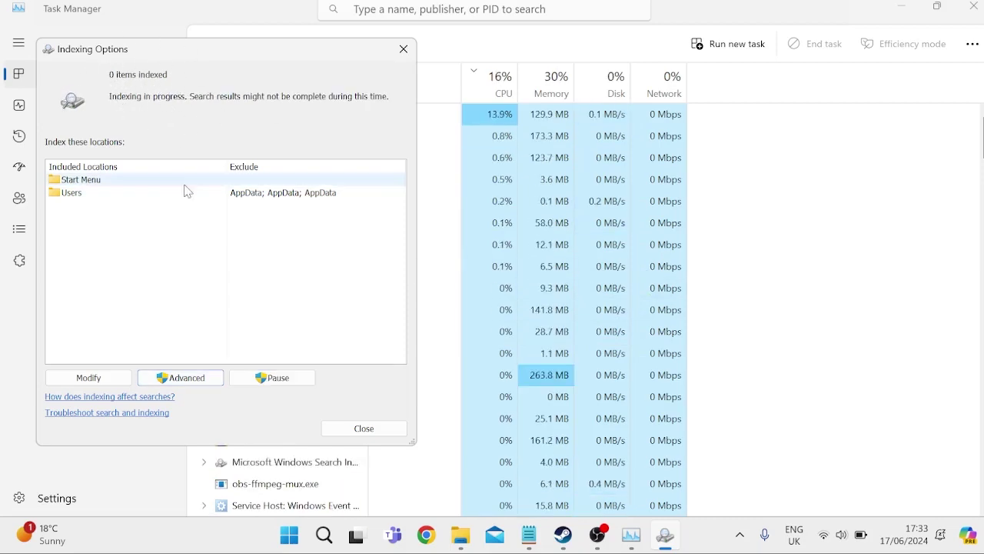
click(389, 429)
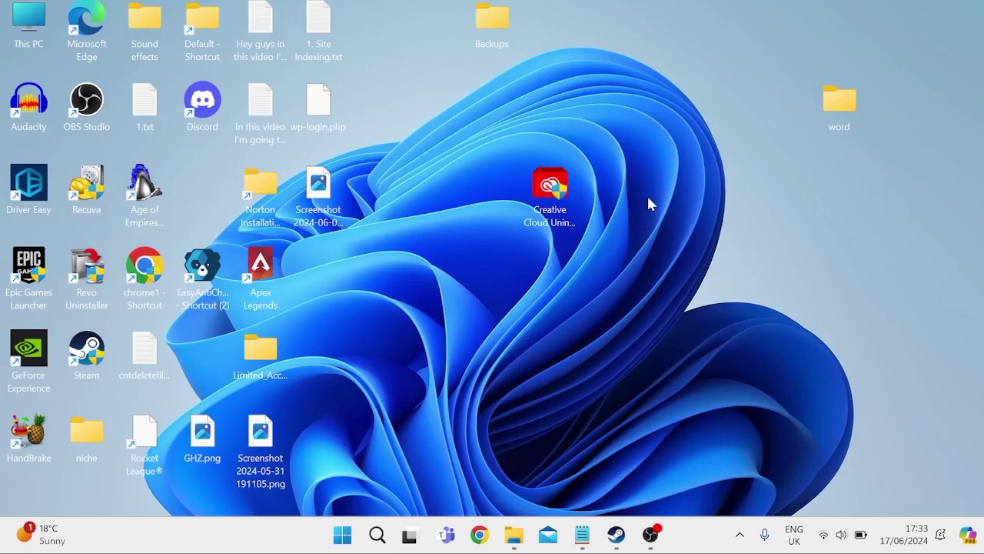
Open Settings, go to Accounts and select Other users.
key(super+i)
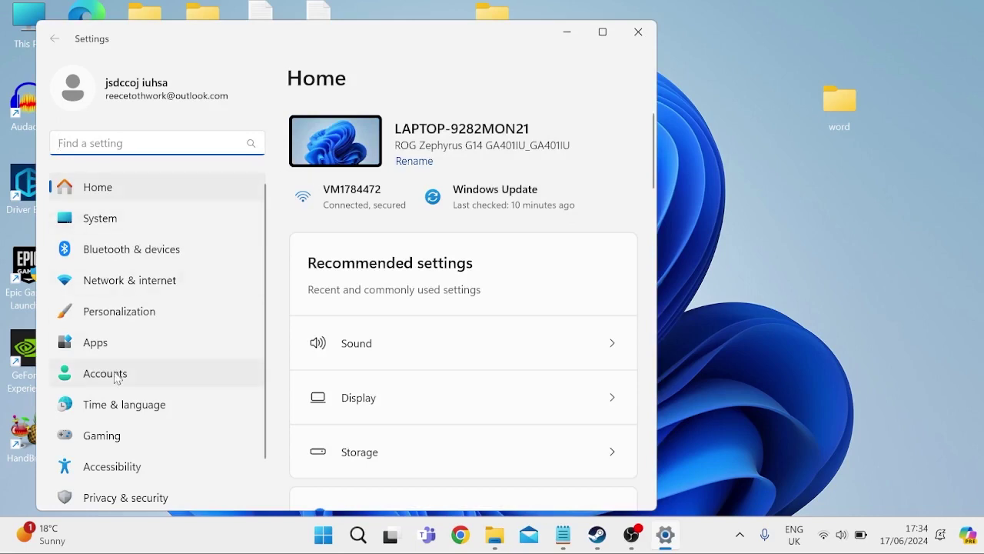
click(115, 374)
scroll(310, 288, down, 5)
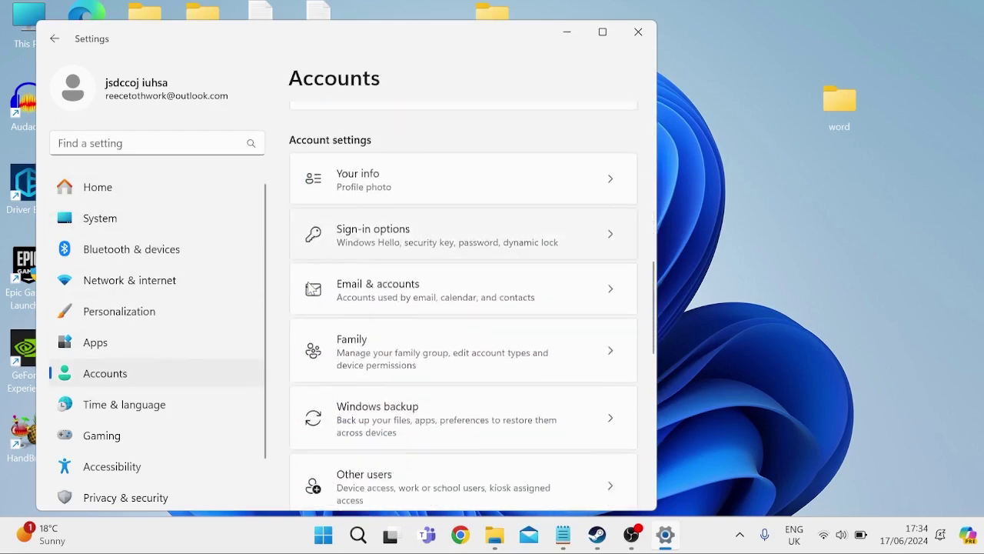
scroll(310, 286, down, 3)
click(385, 380)
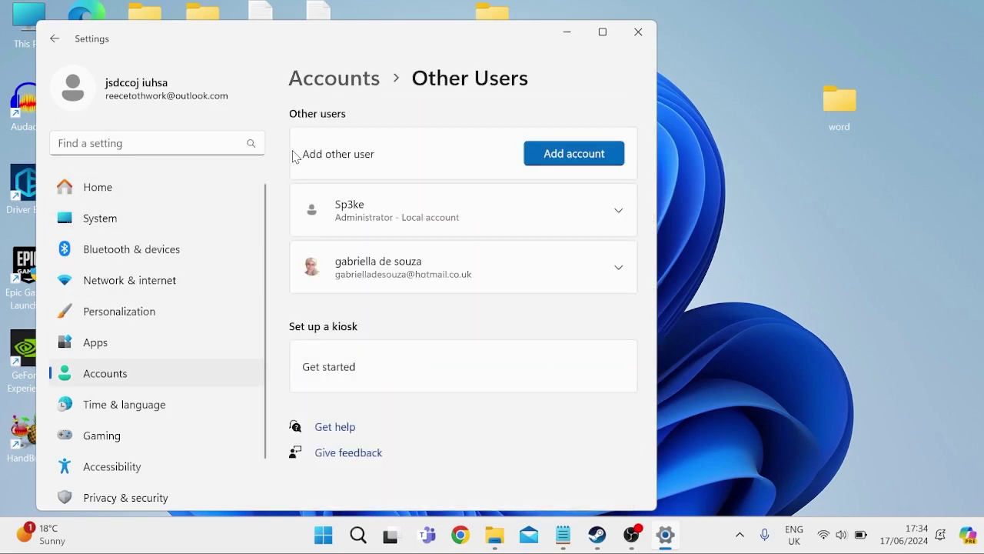
Start adding an account and choose to add a user without a Microsoft account.
click(563, 160)
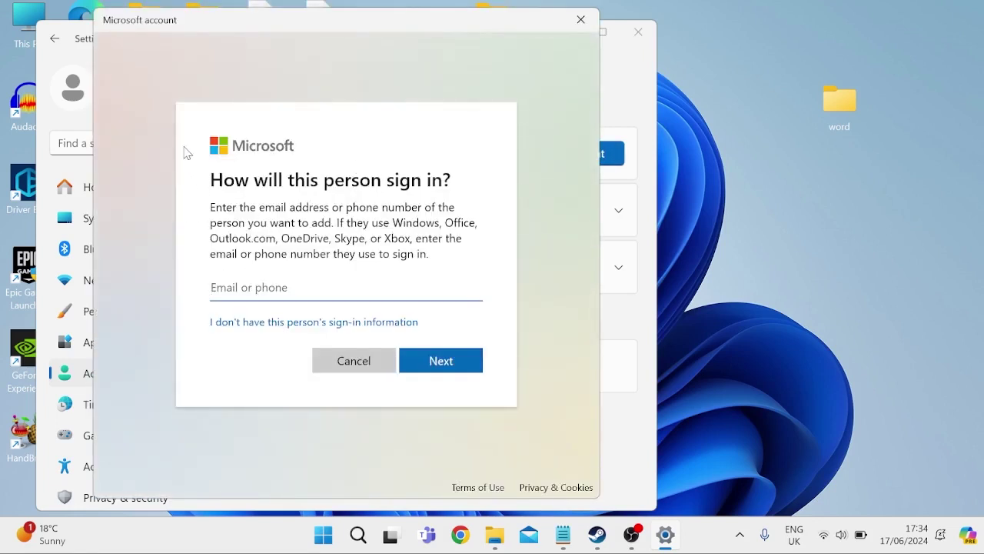
click(237, 323)
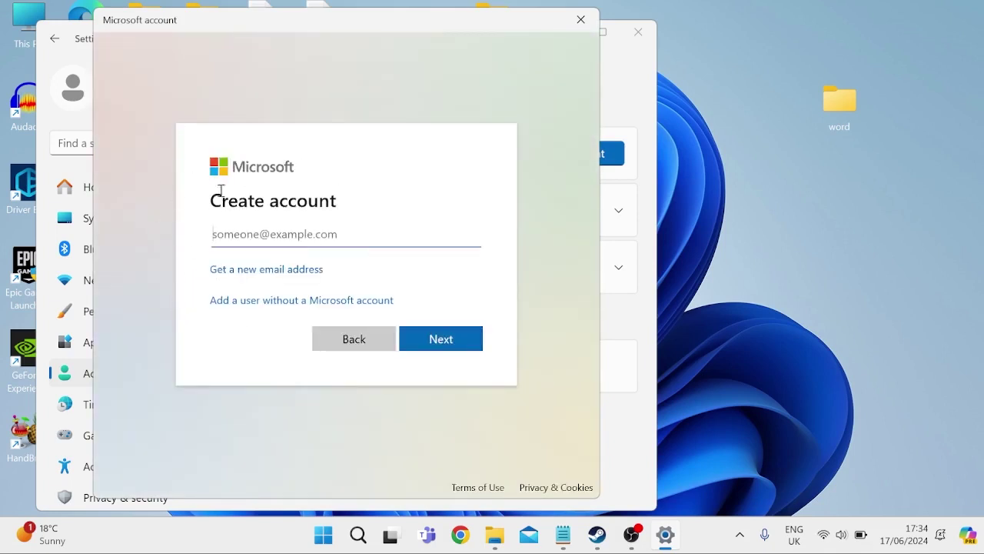
click(243, 300)
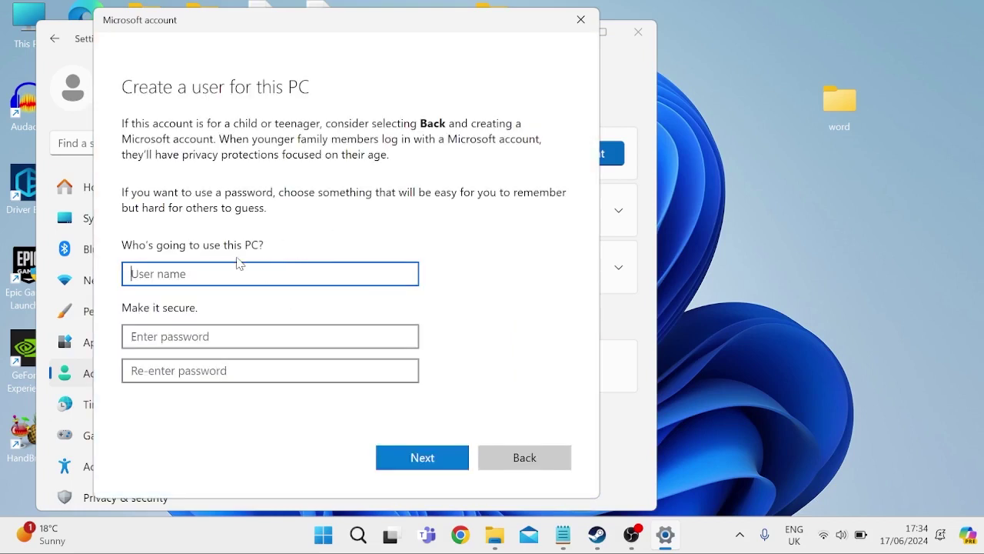
Enter user name 'Guest', a password and its confirmation, and pick the birth city security question.
text(Guest)
key(Tab)
text(••••••••••)
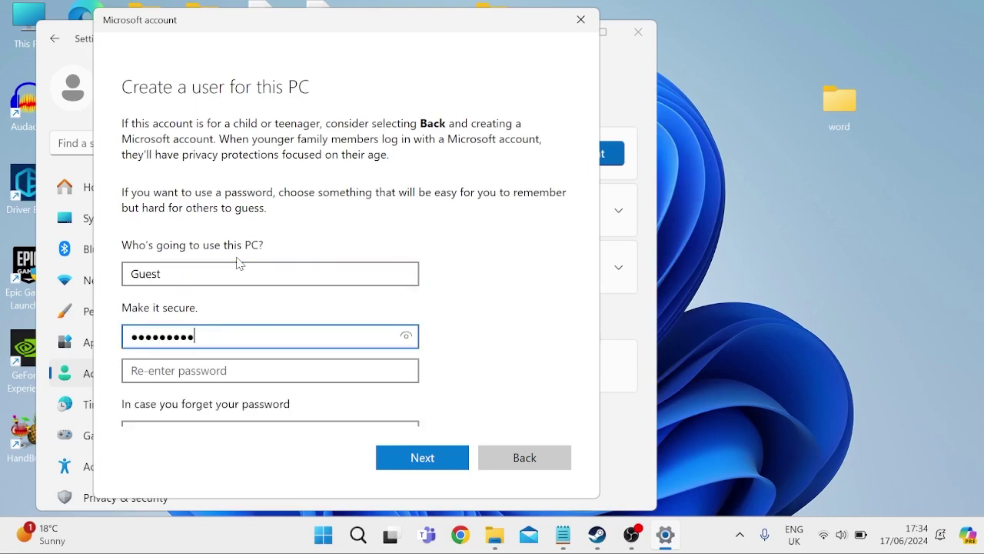
key(Tab)
key(ctrl+v)
key(Return)
click(202, 156)
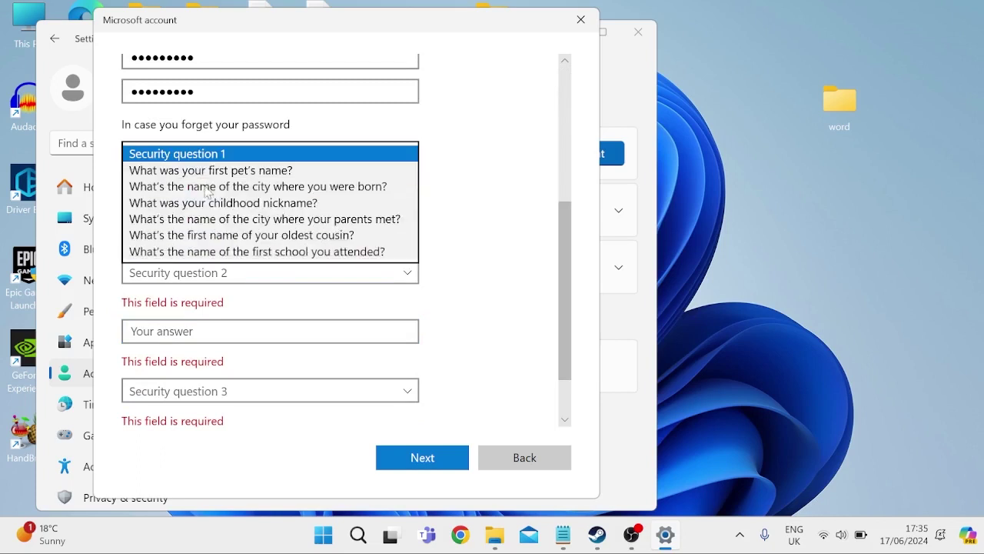
click(204, 185)
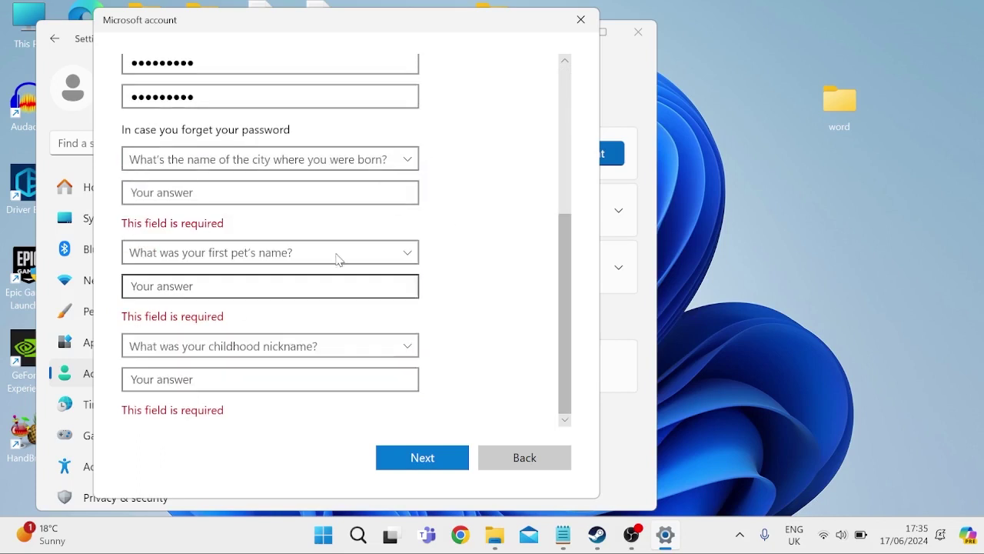